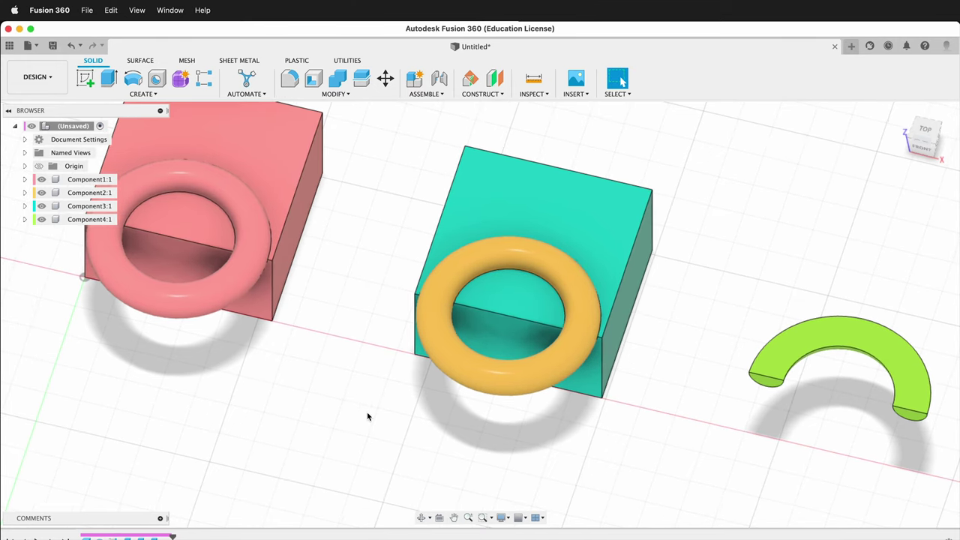
# Orbit the view so all three box-and-torus pairs are visible.
pyautogui.keyDown('shift'); pyautogui.moveTo(369, 414); pyautogui.dragTo(415, 422, button='middle'); pyautogui.keyUp('shift')
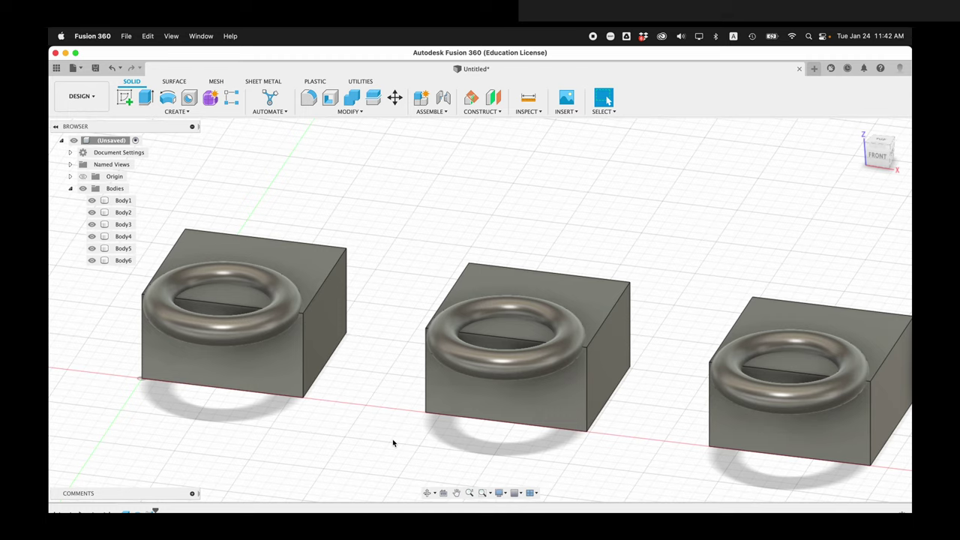
# Join the left torus (Body2) into the left box (Body1) with Combine set to Join.
pyautogui.click(350, 100)
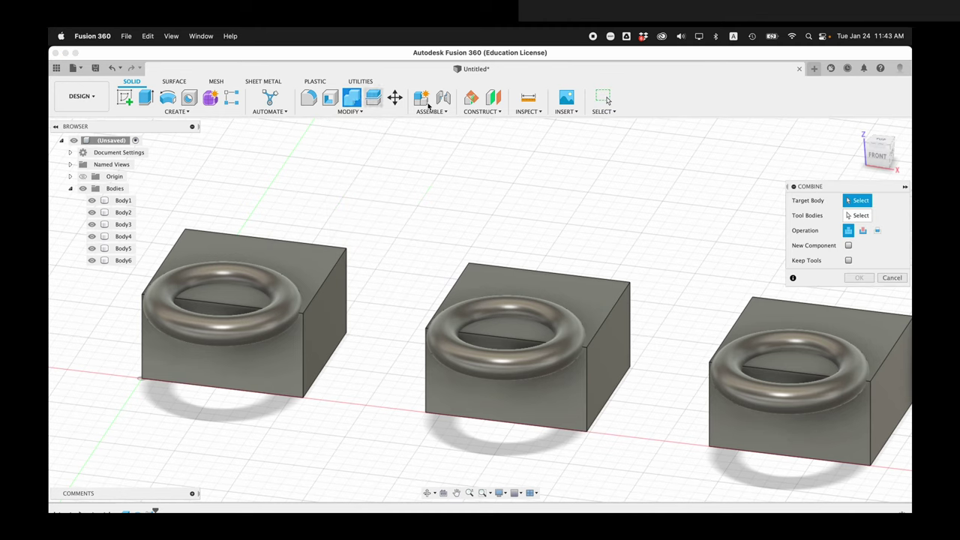
pyautogui.moveTo(810, 186); pyautogui.dragTo(407, 157)
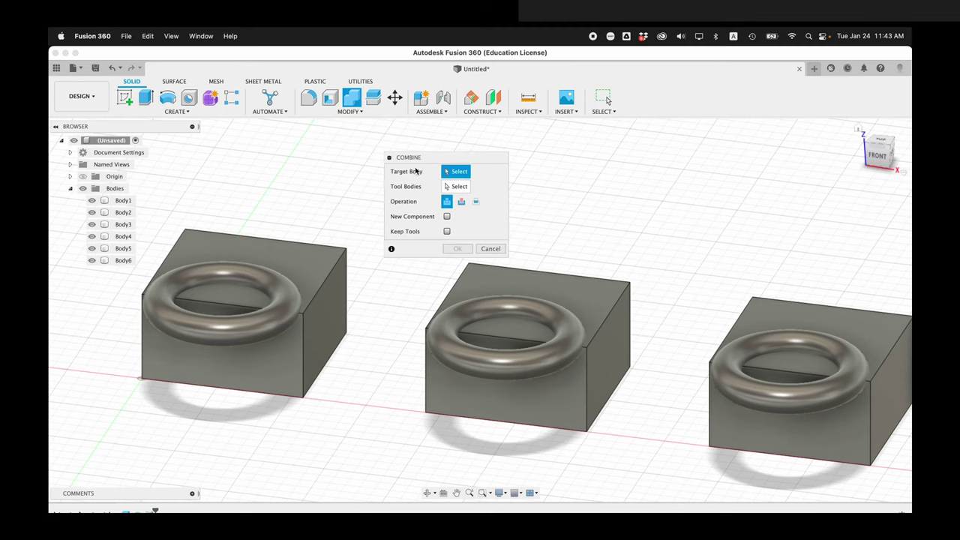
pyautogui.click(316, 257)
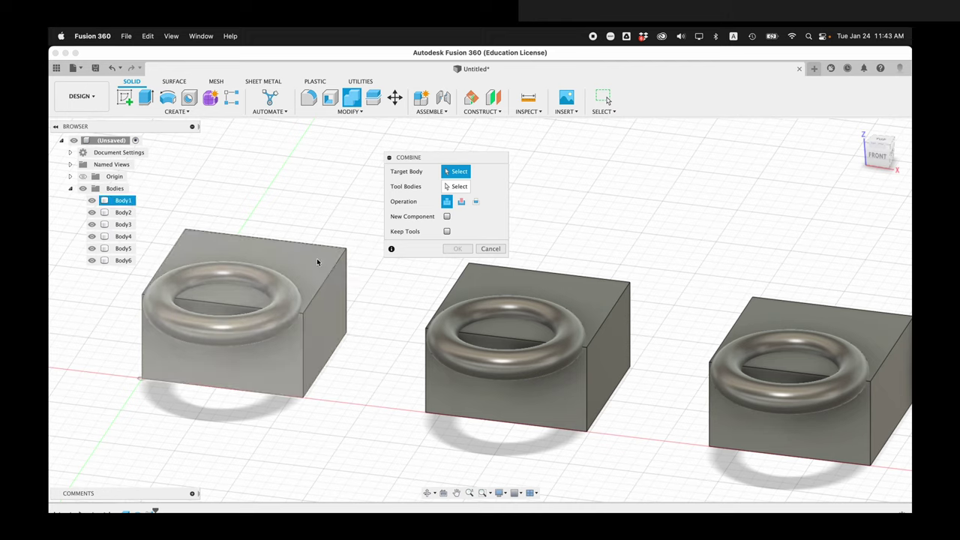
pyautogui.click(323, 264)
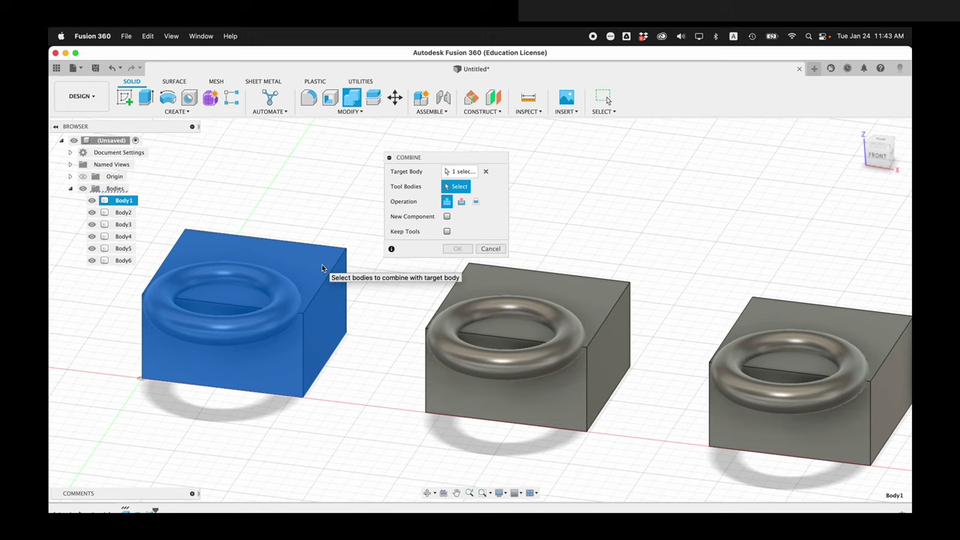
pyautogui.click(272, 328)
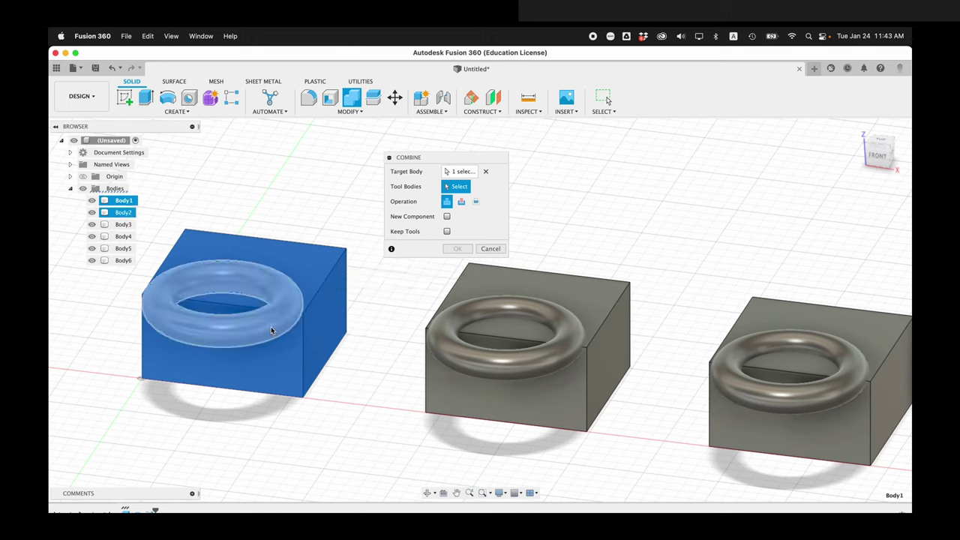
pyautogui.click(271, 328)
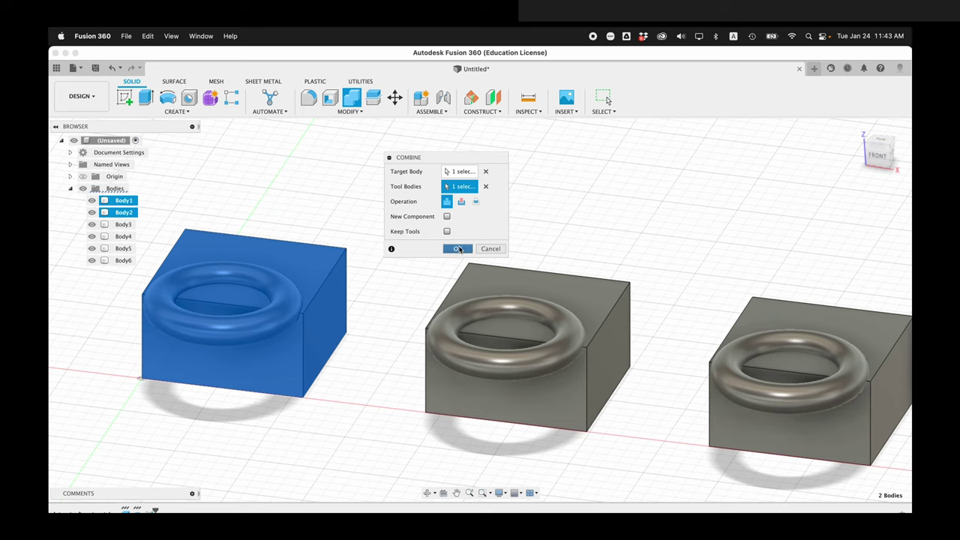
pyautogui.click(459, 250)
# Start a fillet on the joined left torus, selecting its whole face.
pyautogui.click(280, 310)
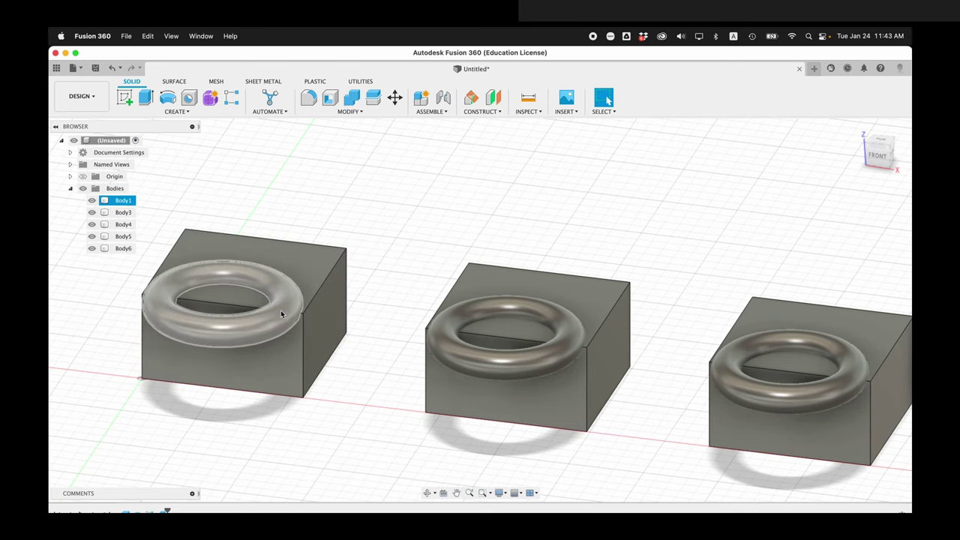
pyautogui.click(209, 289)
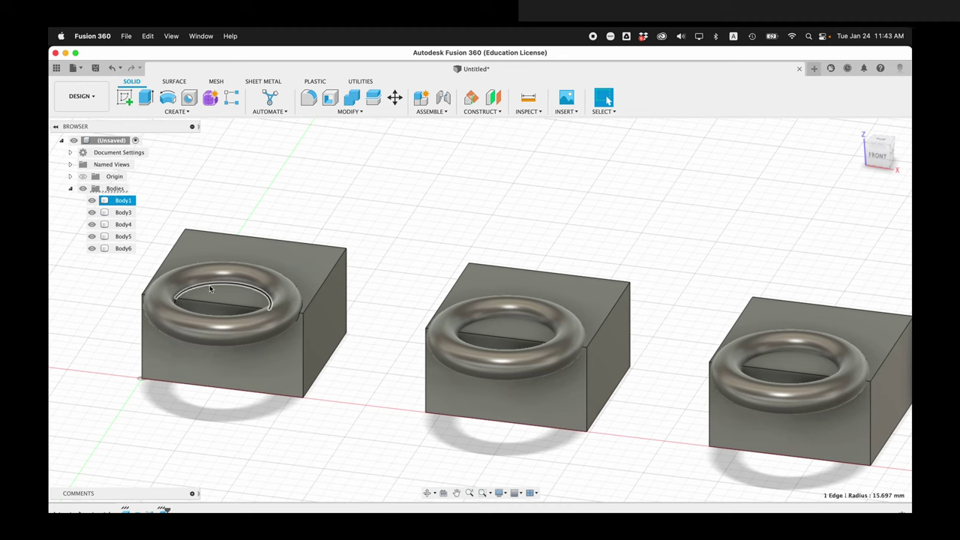
pyautogui.click(308, 97)
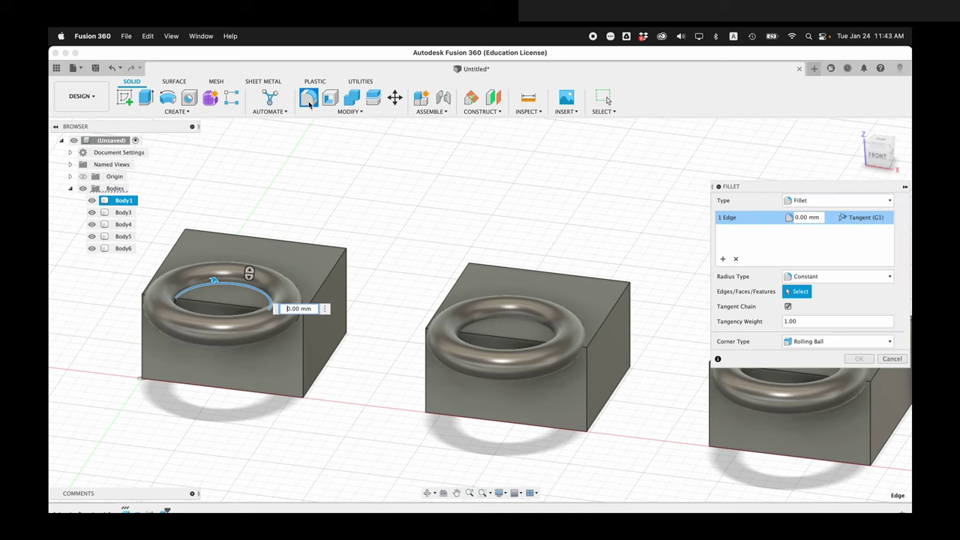
pyautogui.click(212, 283)
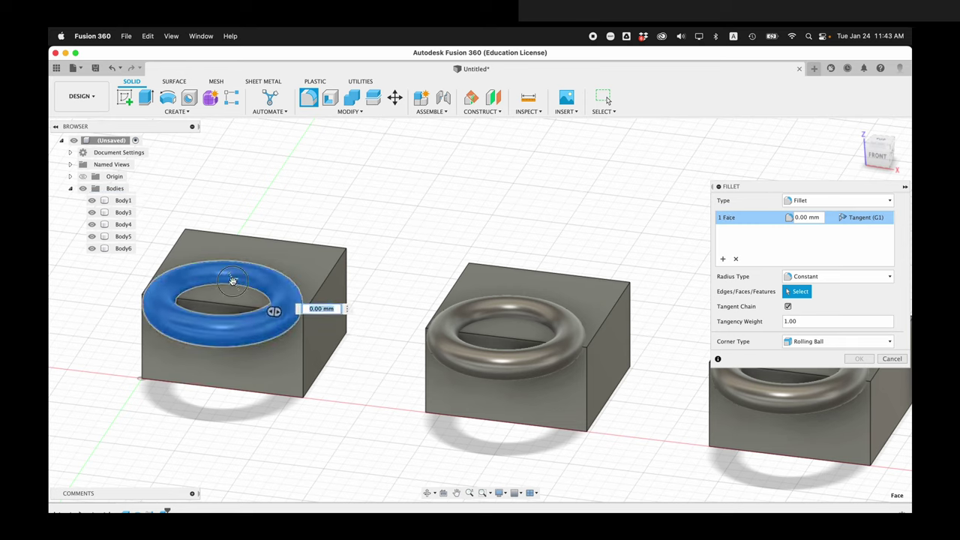
# Set the fillet radius to 5 mm after 10 mm fails, and confirm it.
pyautogui.write('10')
pyautogui.press('Return')
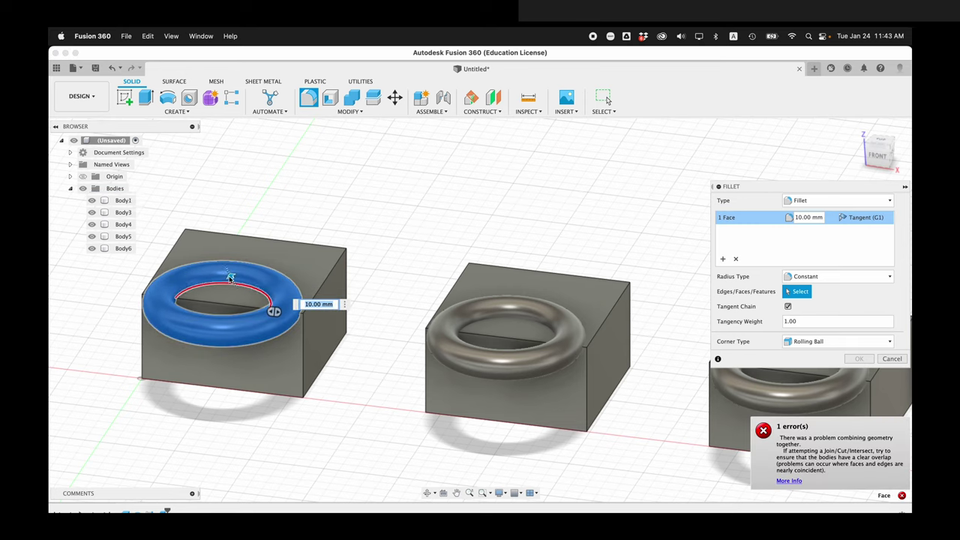
pyautogui.write('5')
pyautogui.press('Return')
pyautogui.scroll(-2, 231, 279)
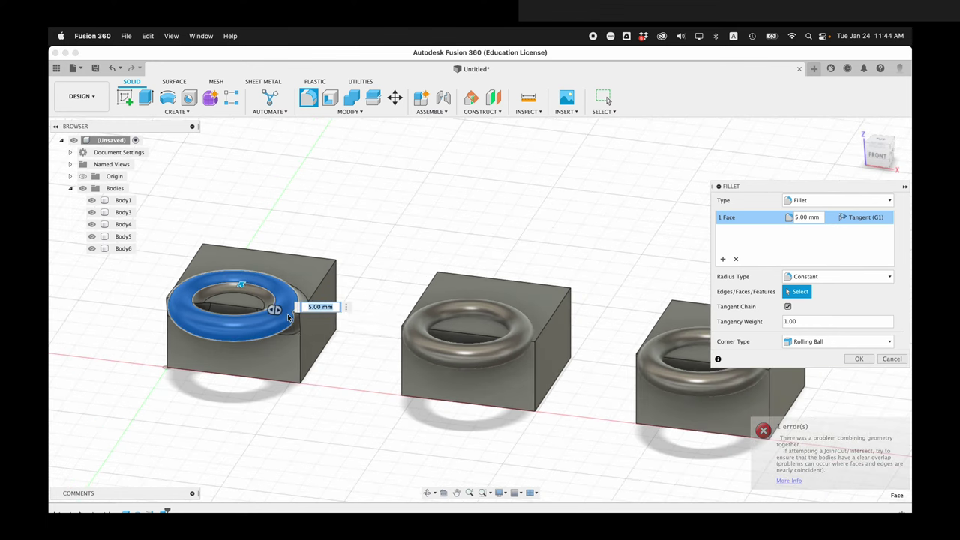
pyautogui.scroll(6, 275, 303)
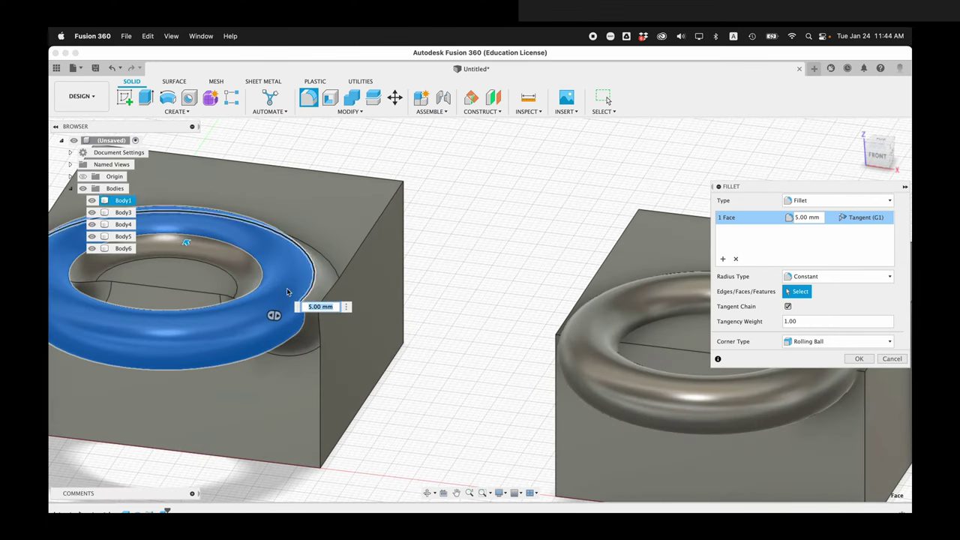
pyautogui.click(859, 359)
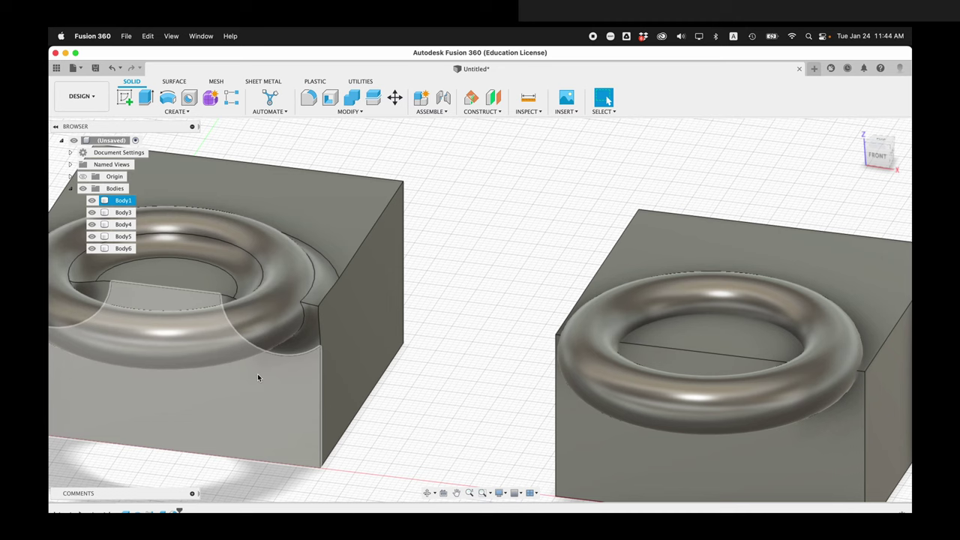
pyautogui.scroll(-3, 305, 403)
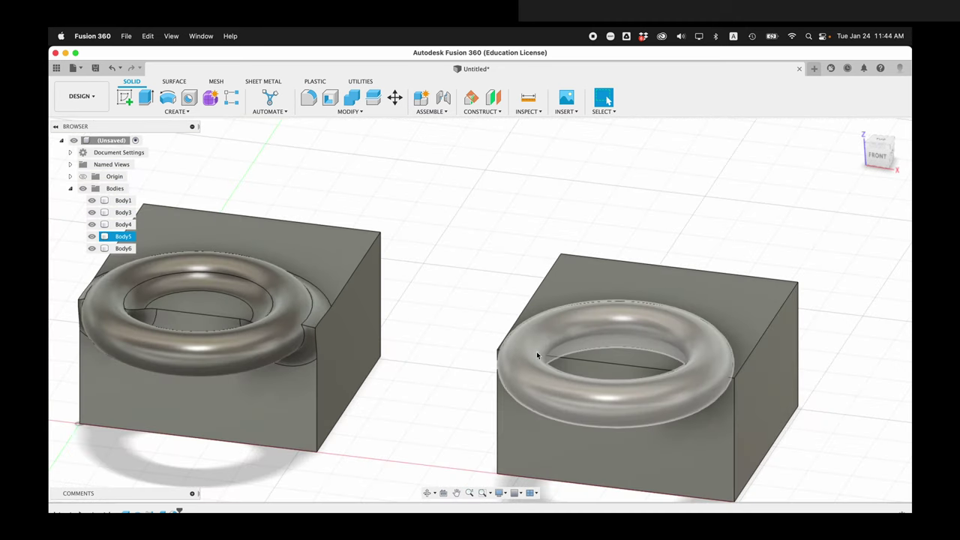
pyautogui.click(615, 336)
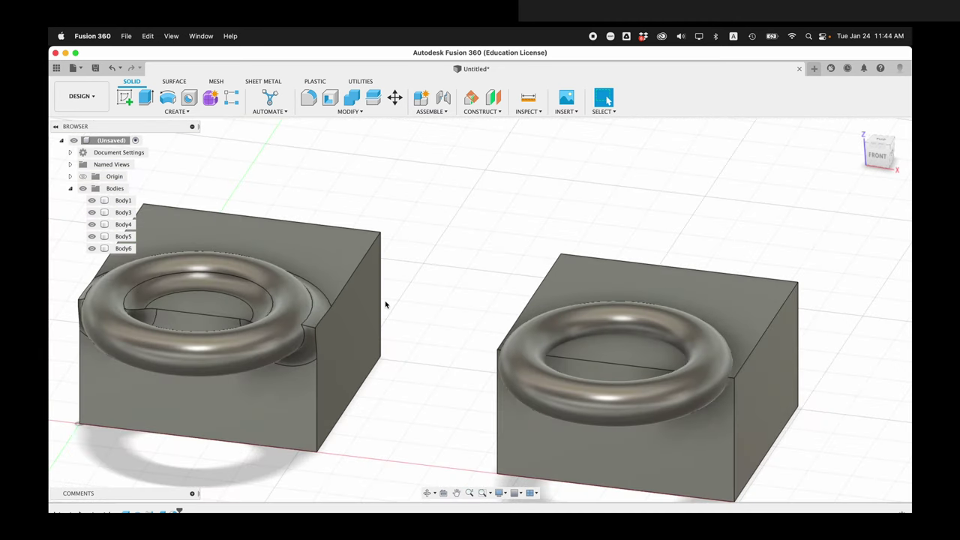
pyautogui.scroll(2, 386, 304)
pyautogui.scroll(-4, 384, 303)
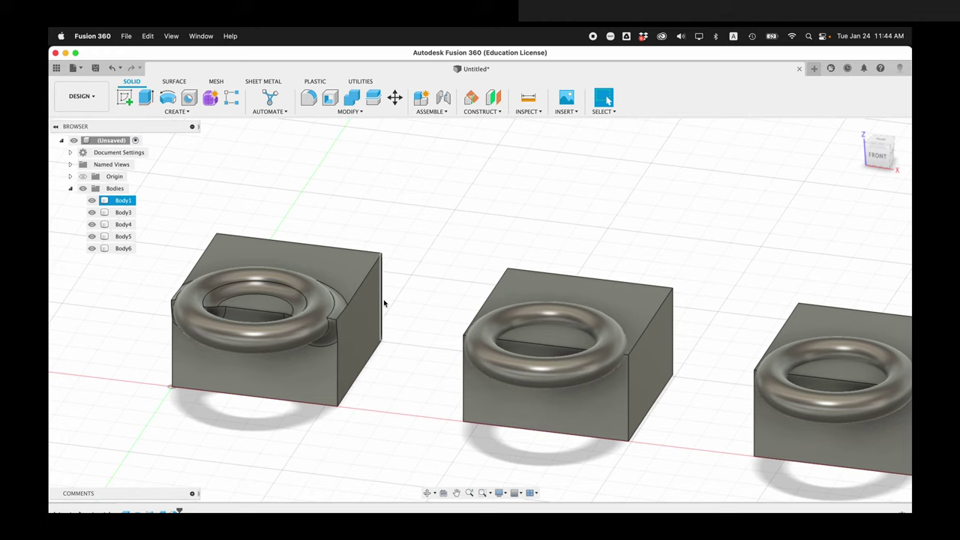
# Cut the middle box with its torus via Combine, then undo the cut with Cmd+Z.
pyautogui.click(360, 103)
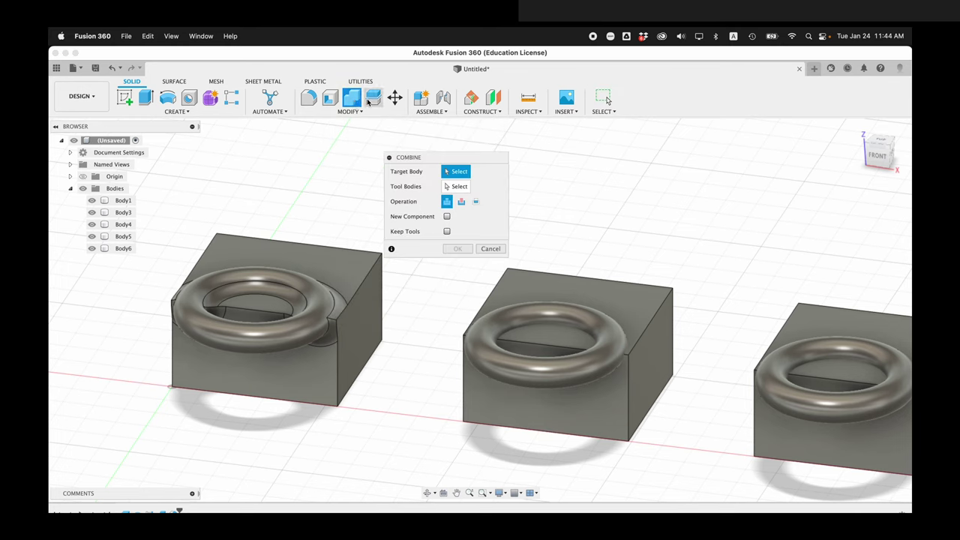
pyautogui.click(643, 333)
pyautogui.click(561, 366)
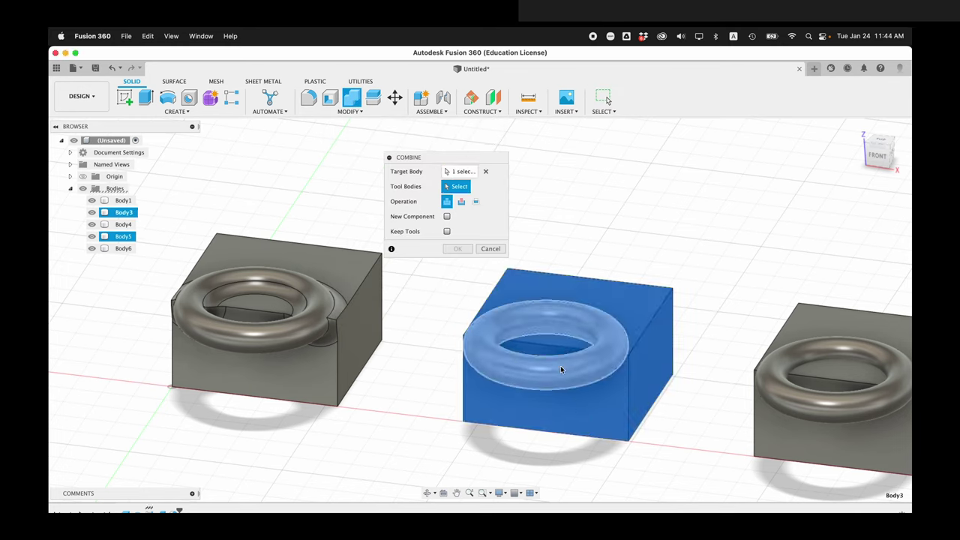
pyautogui.click(462, 201)
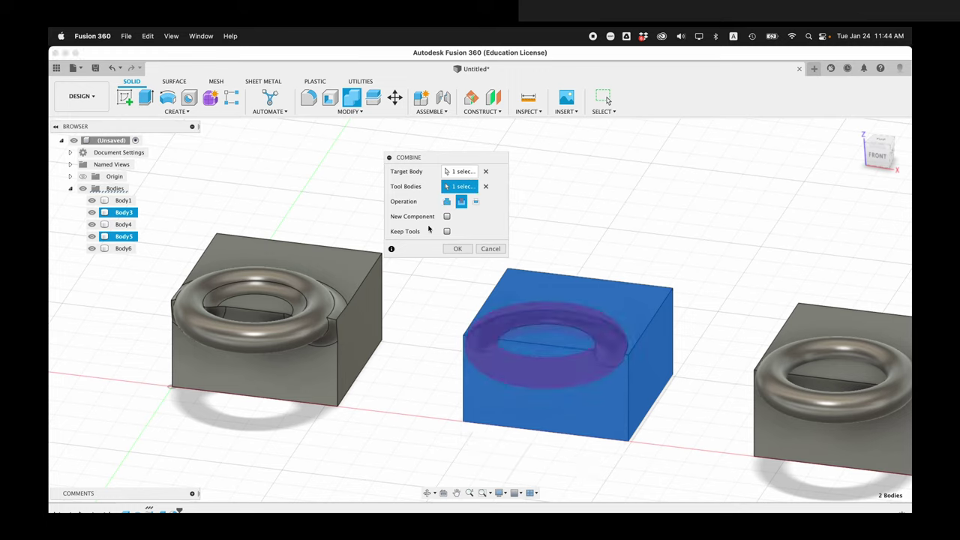
pyautogui.click(457, 249)
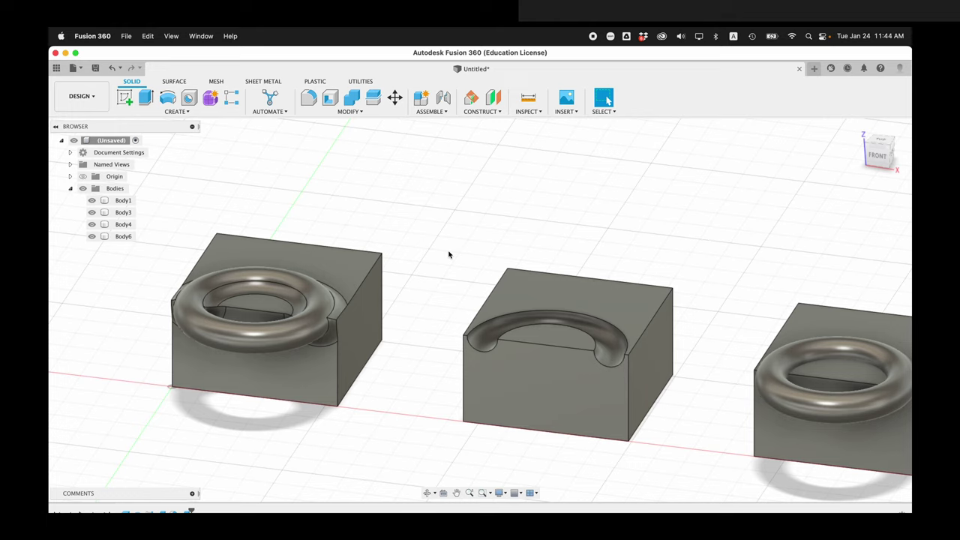
pyautogui.press('super+z')
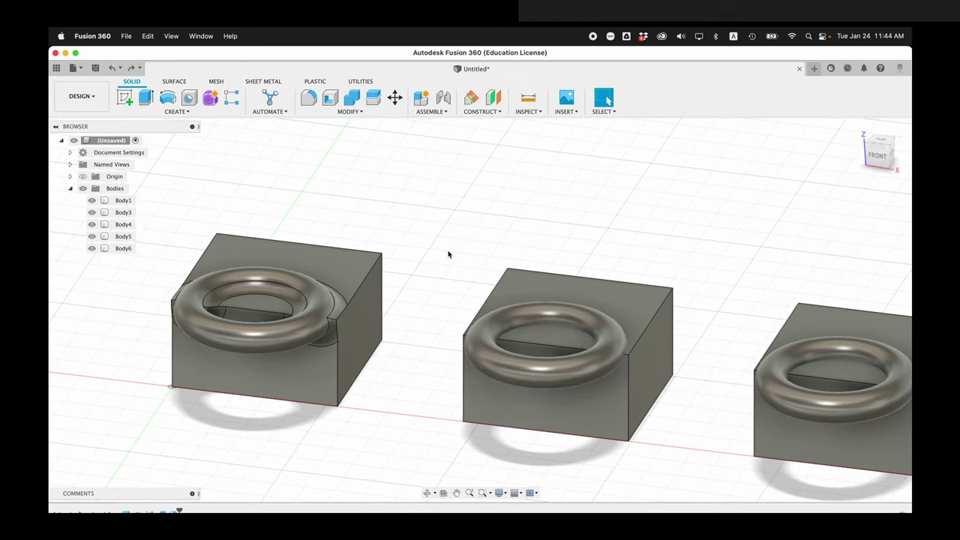
# Cut the middle torus from the middle box with Combine, ticking Keep Tools.
pyautogui.click(353, 104)
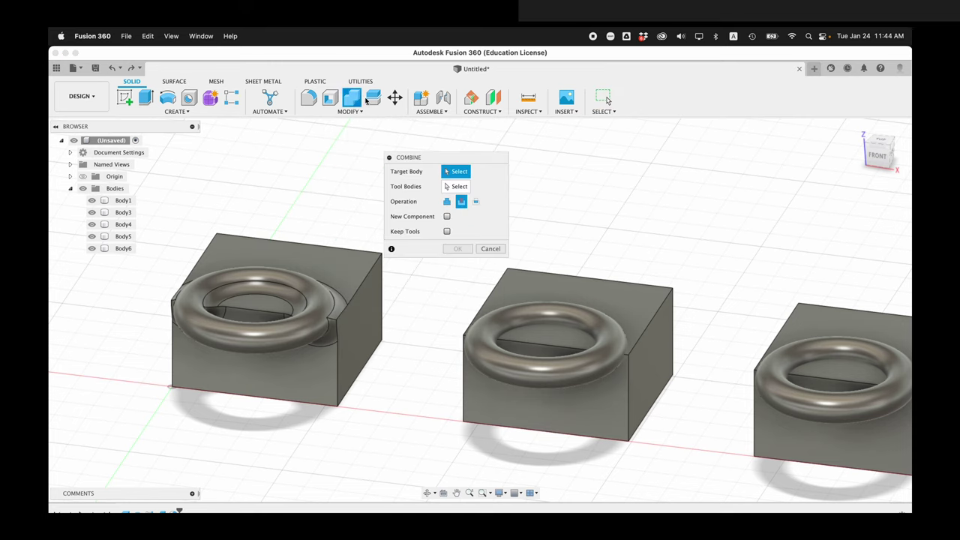
pyautogui.click(587, 301)
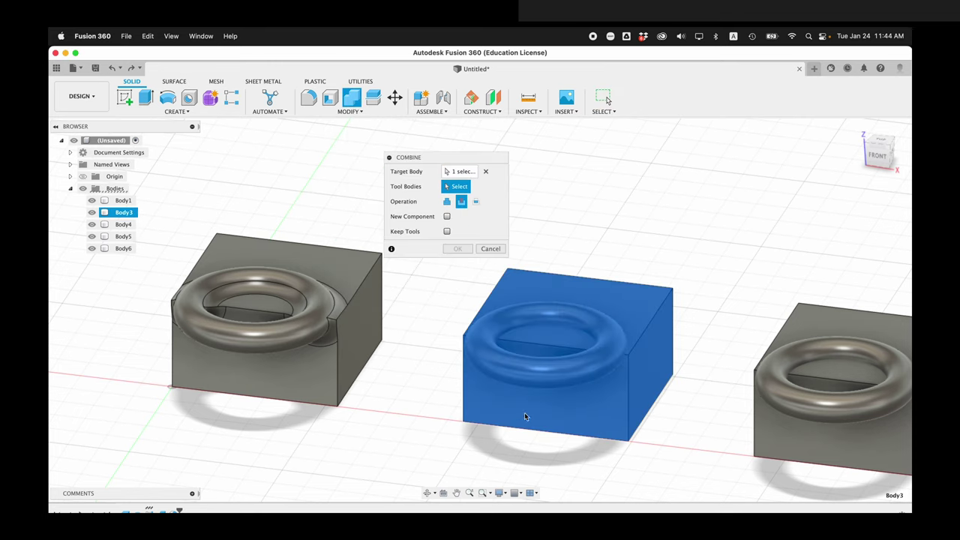
pyautogui.click(529, 368)
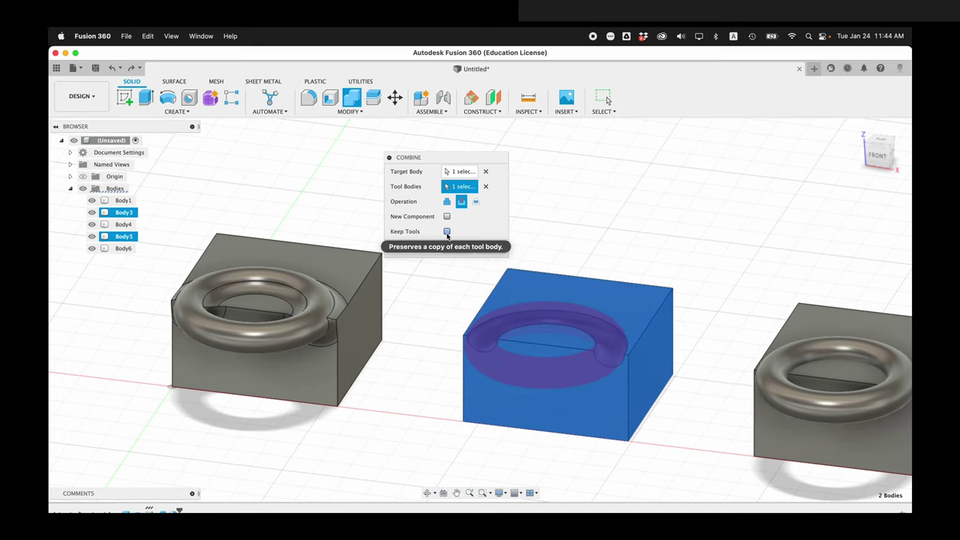
pyautogui.click(447, 233)
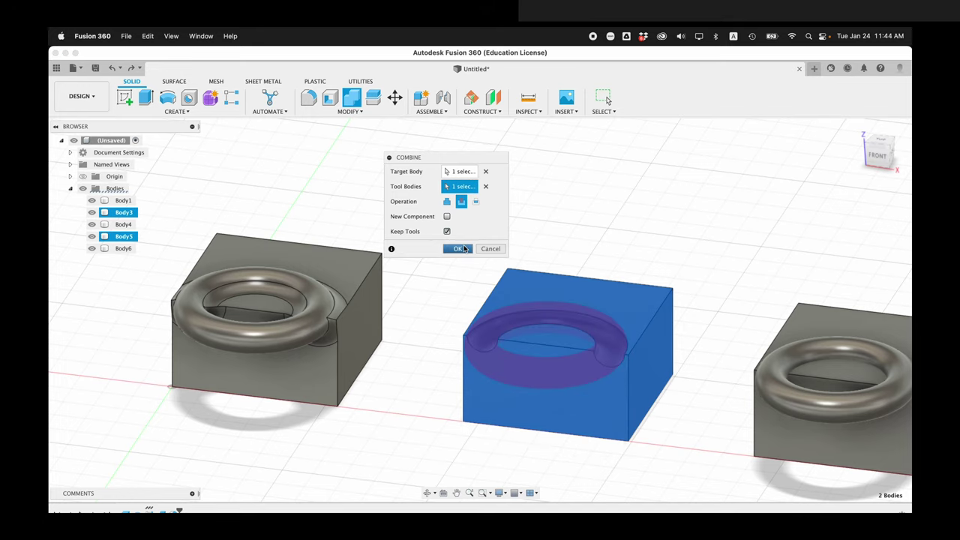
pyautogui.click(459, 248)
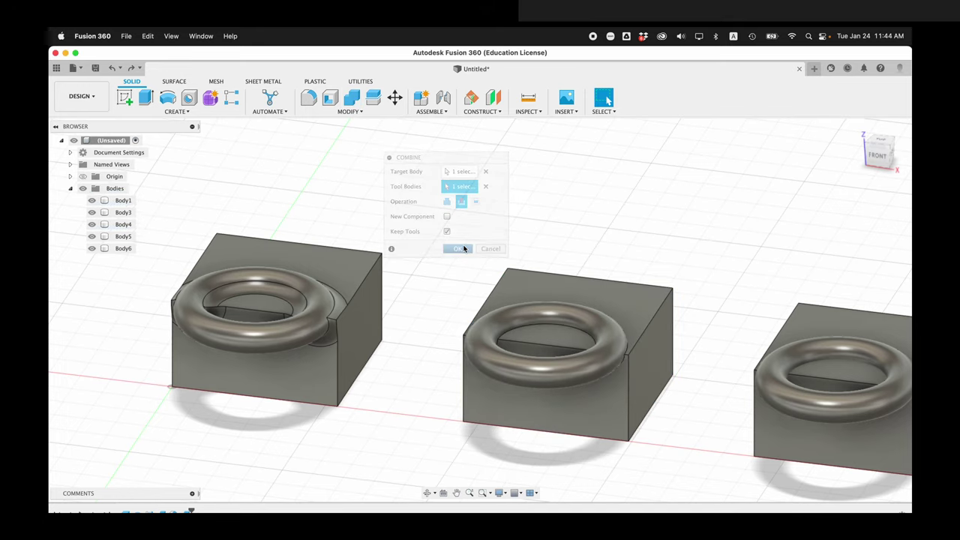
# Hide the middle torus (Body5) to reveal the groove in the box.
pyautogui.click(569, 374)
pyautogui.click(90, 237)
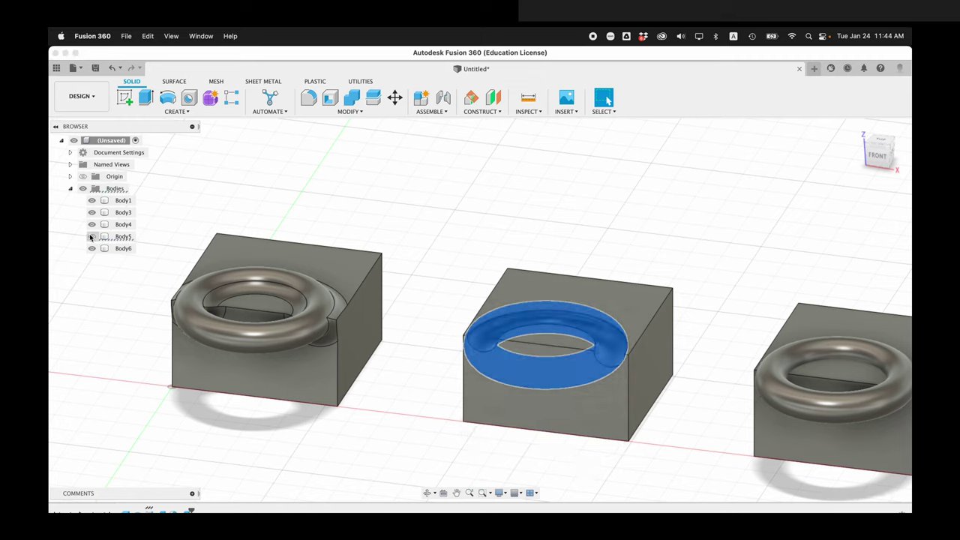
pyautogui.click(418, 450)
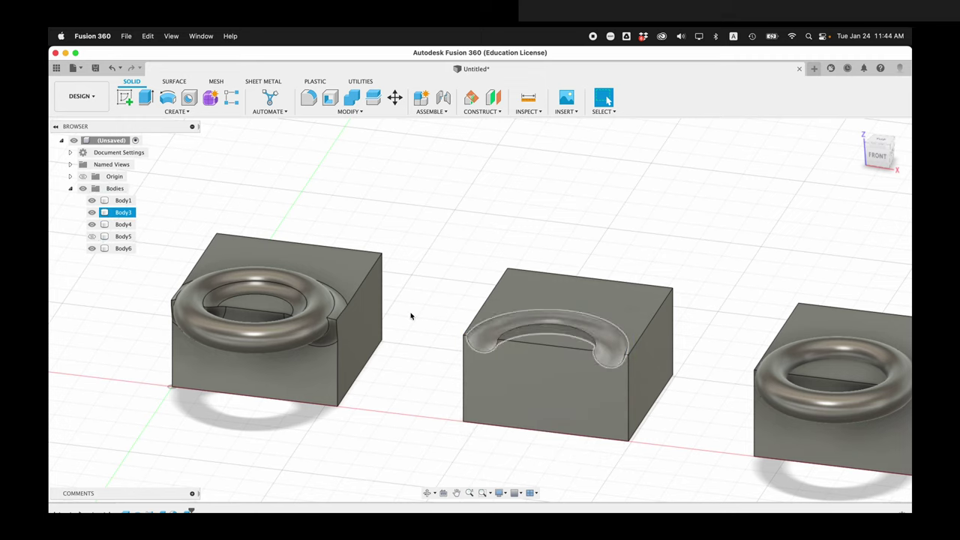
pyautogui.click(91, 236)
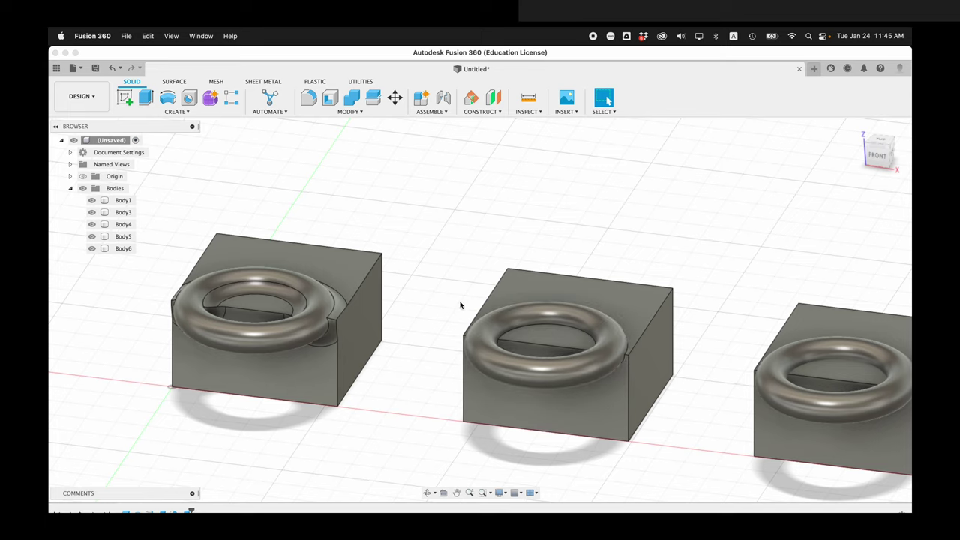
pyautogui.click(91, 237)
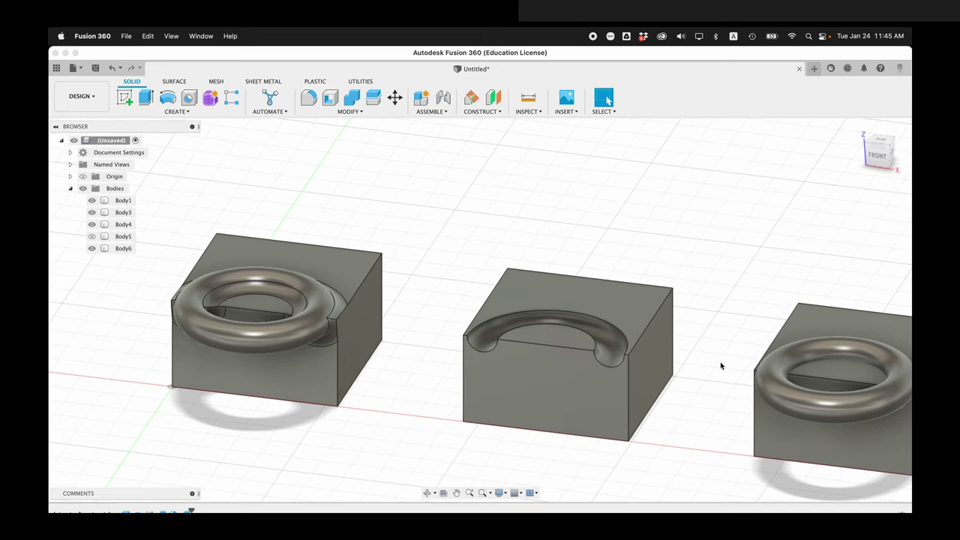
pyautogui.moveTo(743, 355); pyautogui.dragTo(458, 338, button='middle')
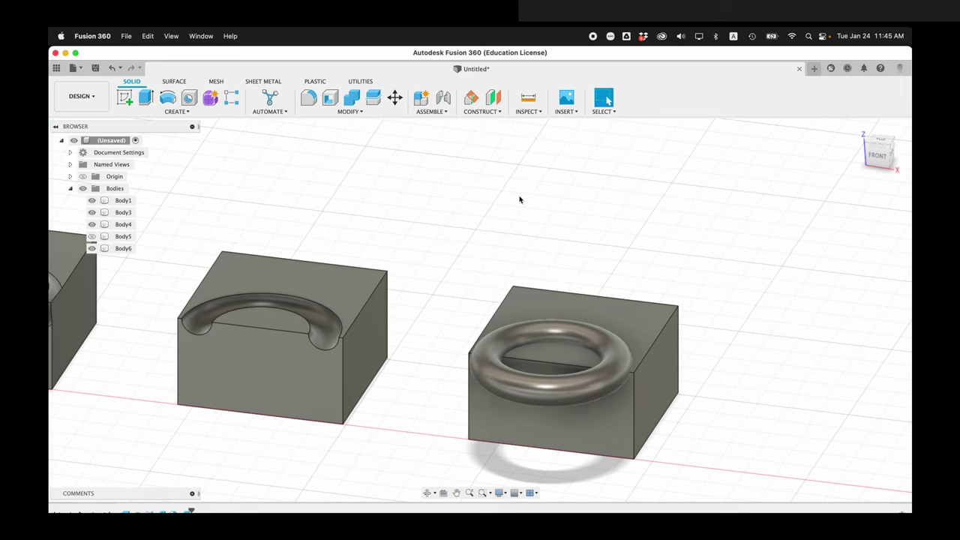
# Intersect the right box (Body4) with its torus (Body6), unticking Keep Tools.
pyautogui.click(354, 99)
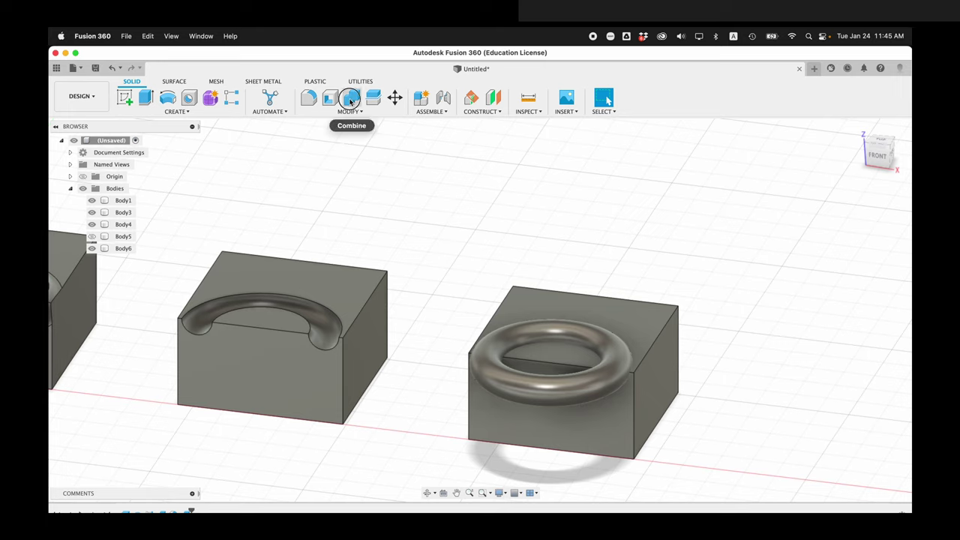
pyautogui.click(590, 312)
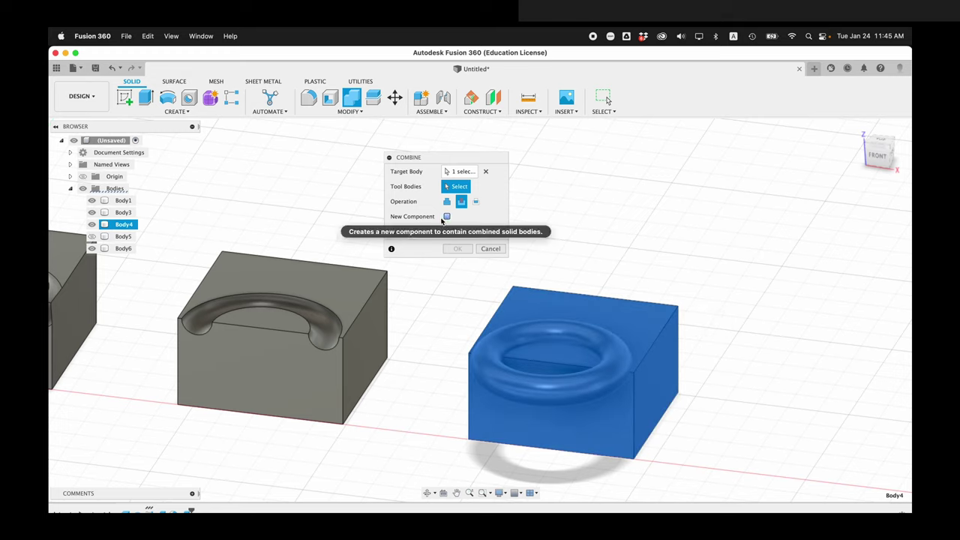
pyautogui.click(551, 396)
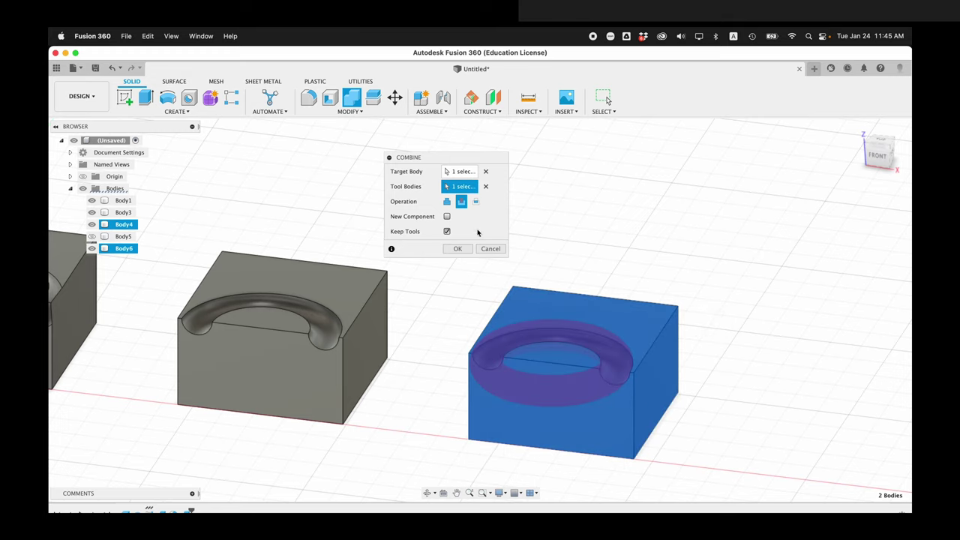
pyautogui.click(475, 202)
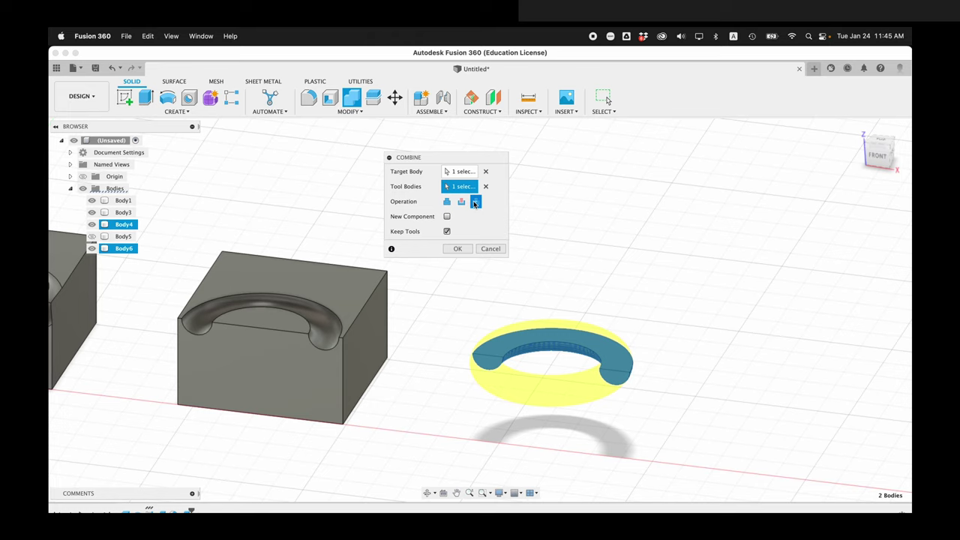
pyautogui.click(447, 231)
pyautogui.click(459, 249)
pyautogui.scroll(-2, 536, 448)
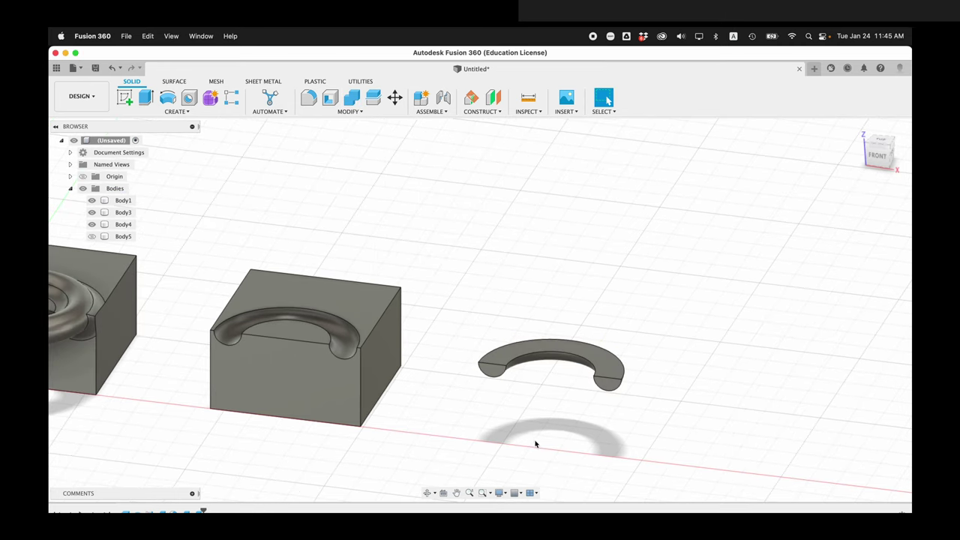
pyautogui.scroll(2, 536, 445)
# Orbit and pan to view the grooved middle block and half-torus piece from above.
pyautogui.keyDown('shift'); pyautogui.moveTo(536, 351); pyautogui.dragTo(516, 222, button='middle'); pyautogui.keyUp('shift')
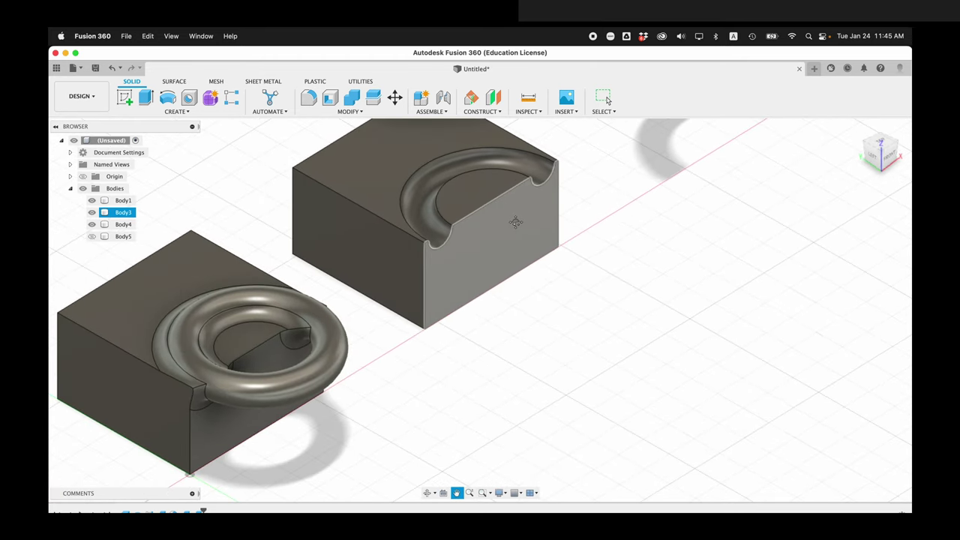
pyautogui.press('Escape')
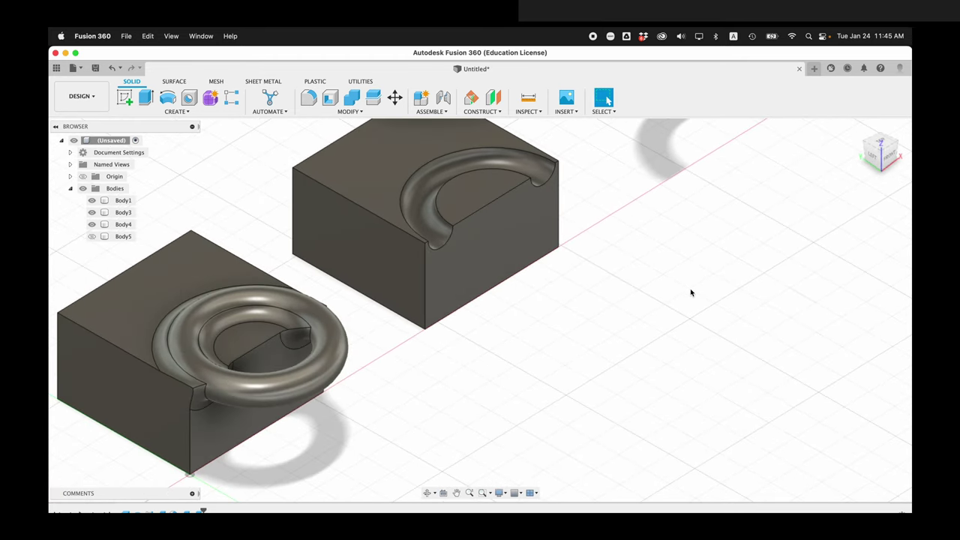
pyautogui.moveTo(690, 292); pyautogui.dragTo(722, 420, button='middle')
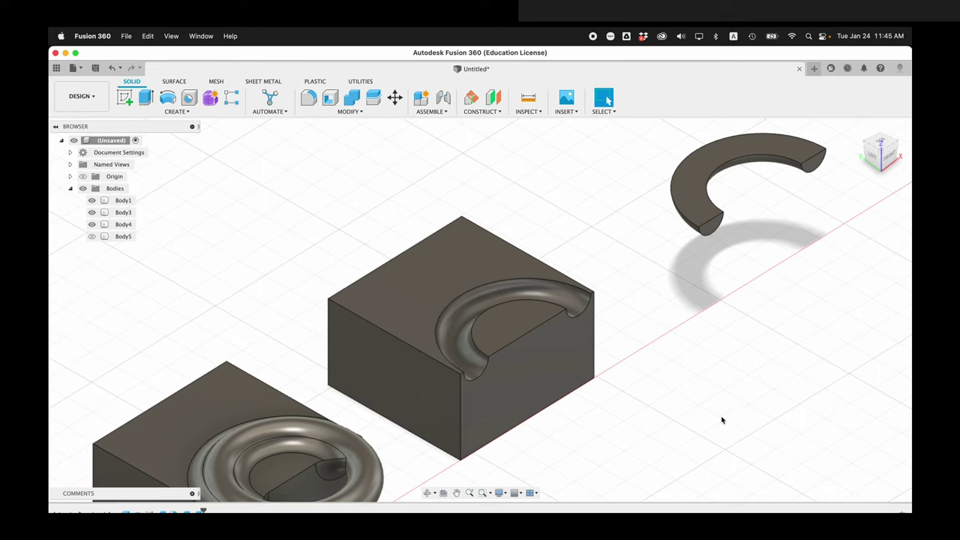
pyautogui.click(493, 263)
pyautogui.moveTo(707, 281); pyautogui.dragTo(547, 387, button='middle')
pyautogui.press('Escape')
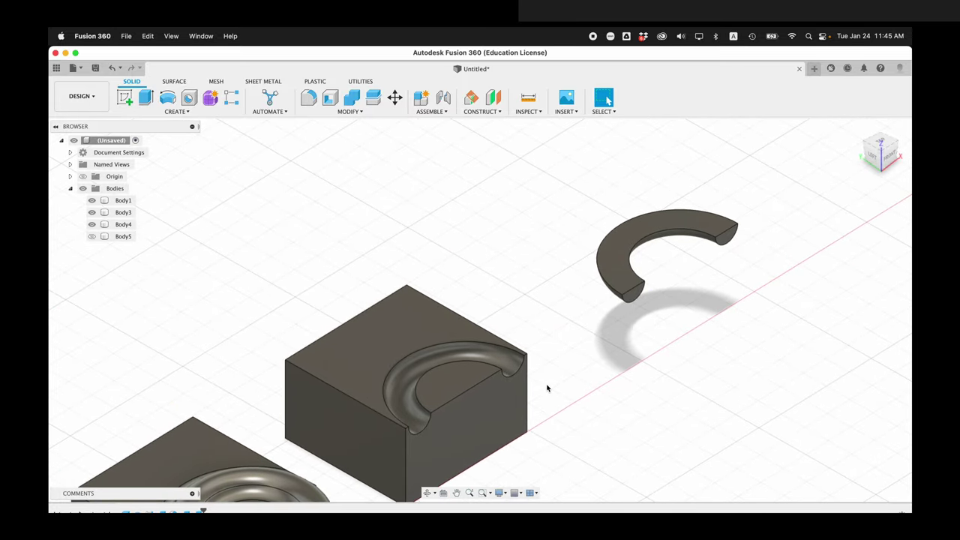